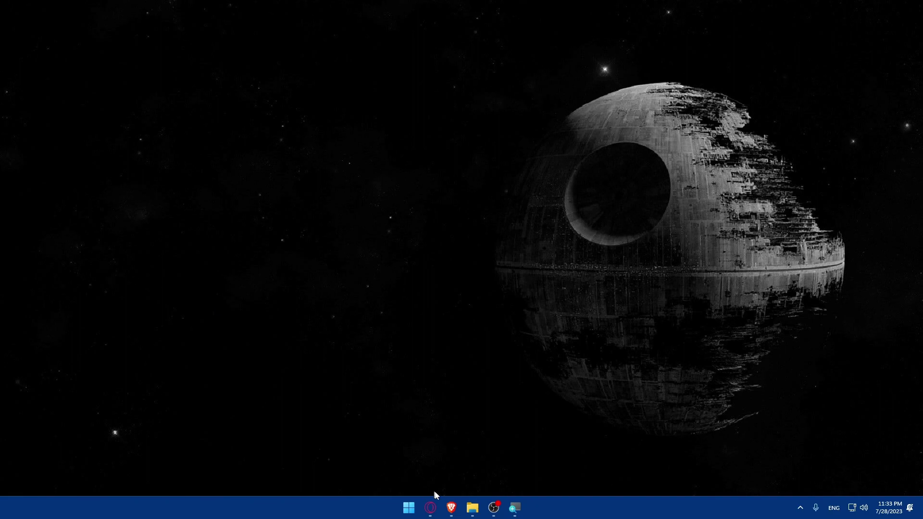
Step: Open Brave and go to business.facebook.com to load the Meta Business Suite home page
click(452, 507)
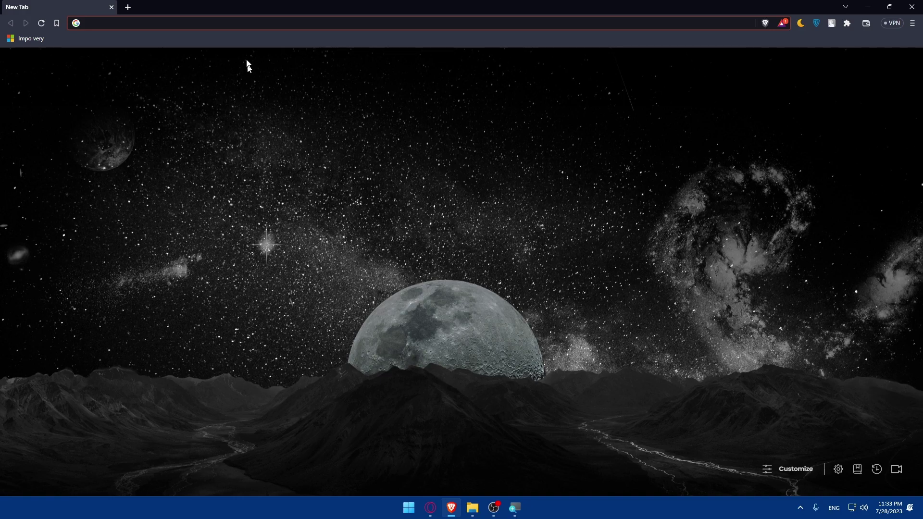
click(225, 23)
text(bun)
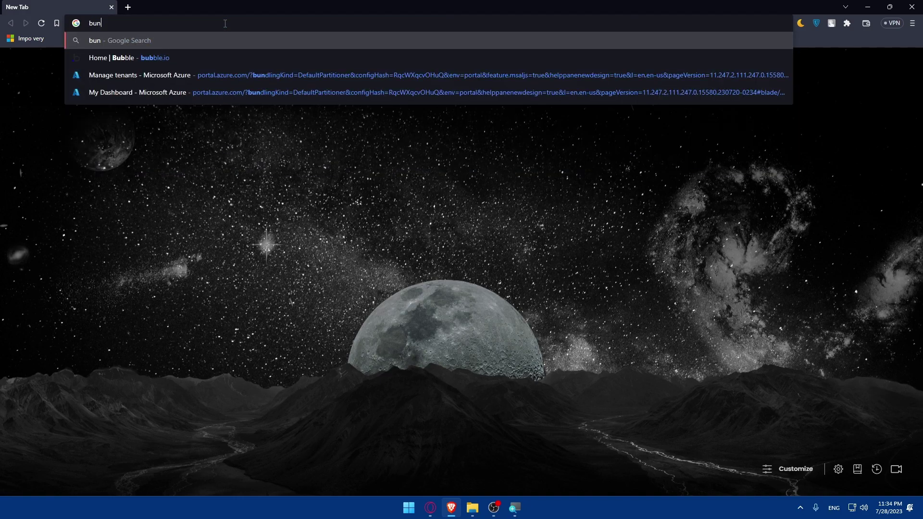
key(BackSpace)
text(s)
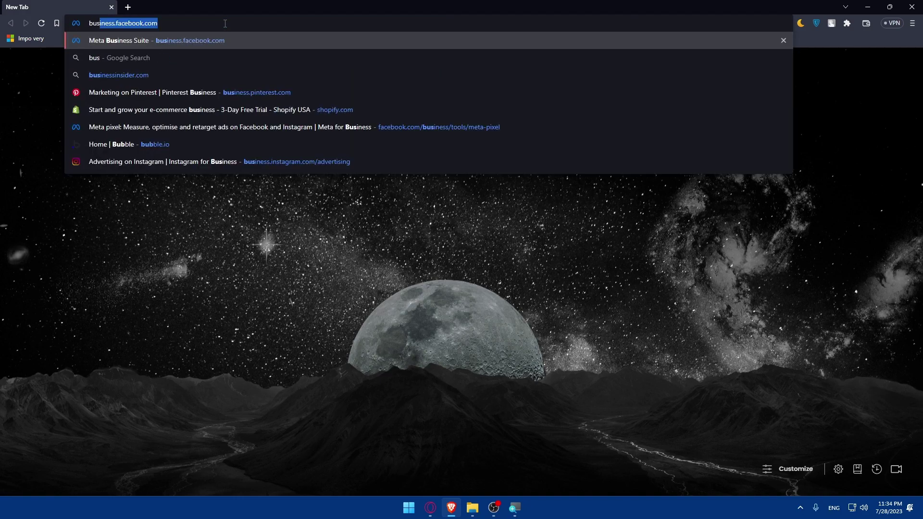
text(iness.f)
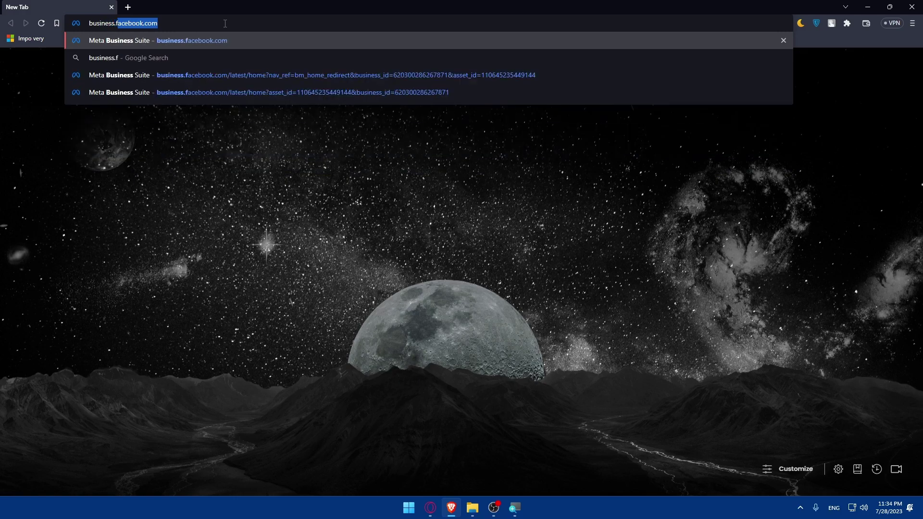
text(acebook.)
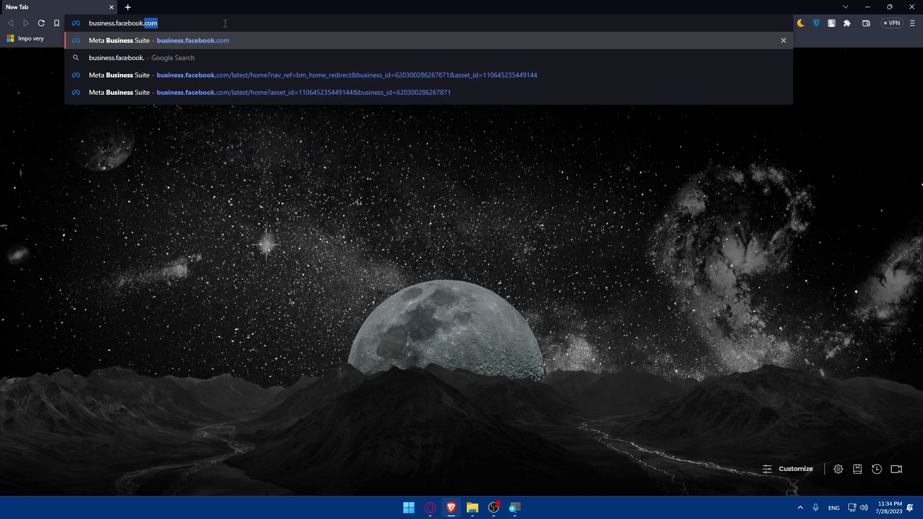
key(Return)
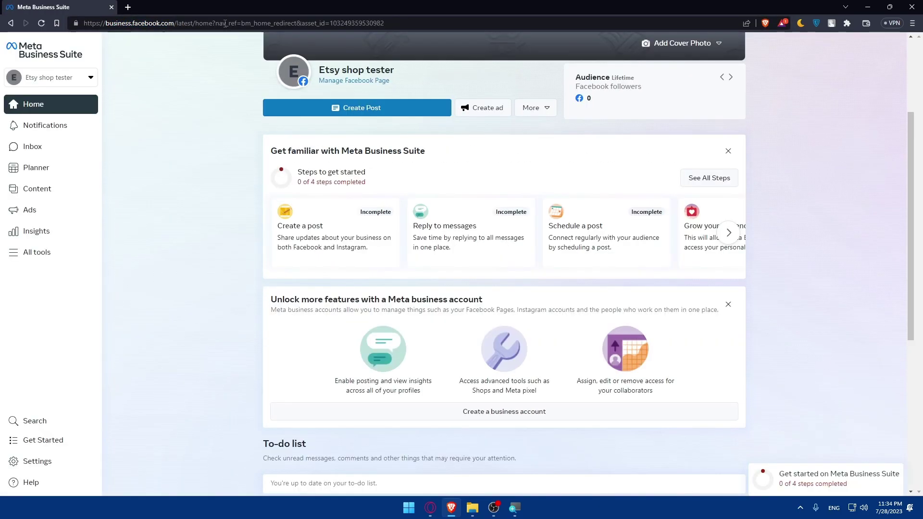
click(79, 78)
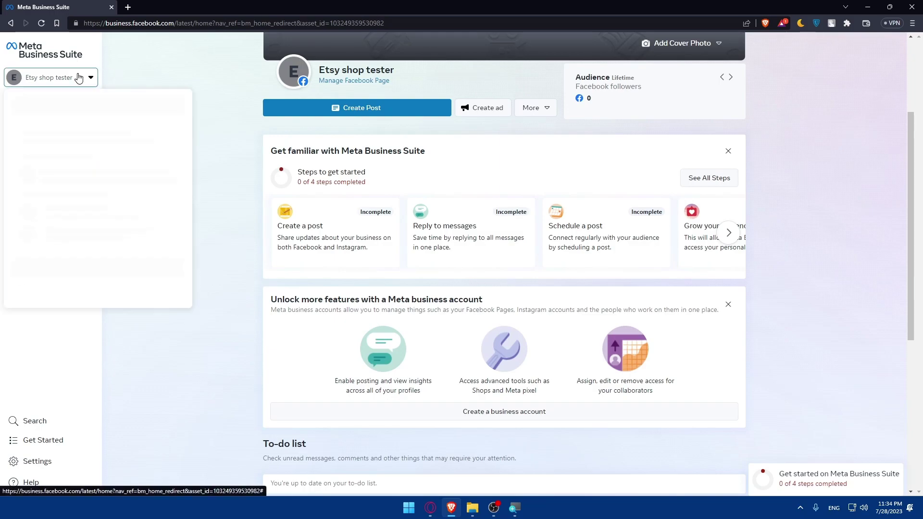
click(178, 80)
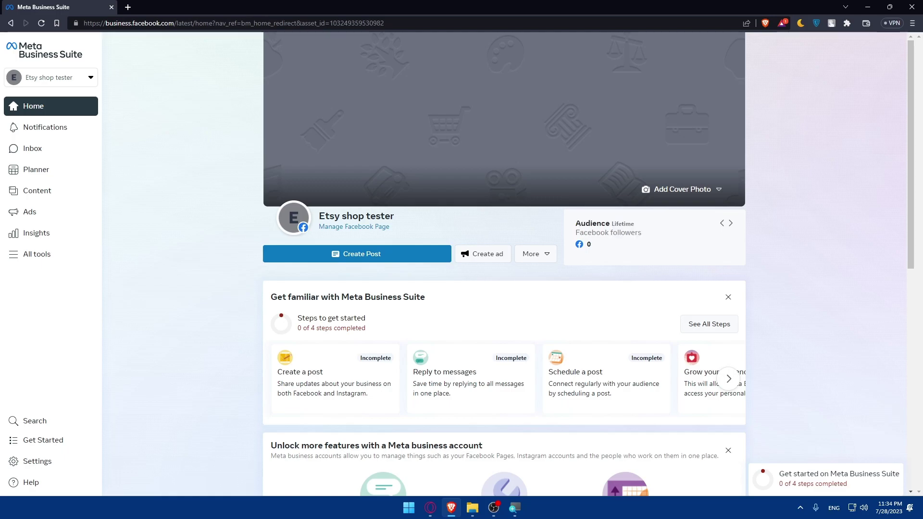
scroll(504, 265, down, 3)
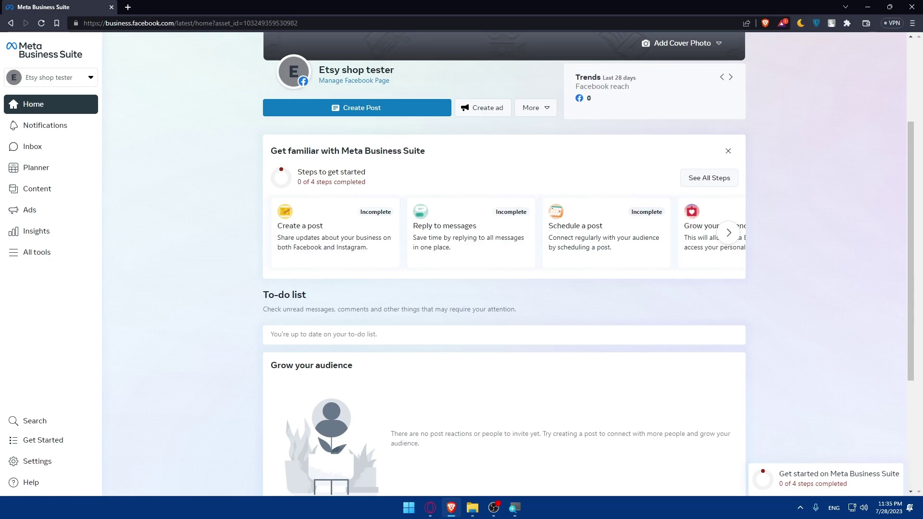
Step: Load squarespace.com in a new tab and open the Your Site Title website from the dashboard
click(129, 8)
text(squa)
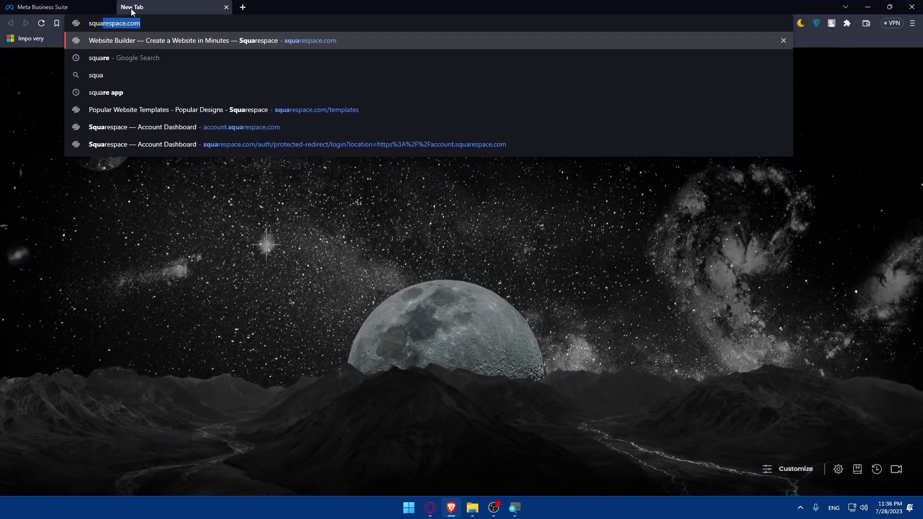
text(respace.com)
key(Return)
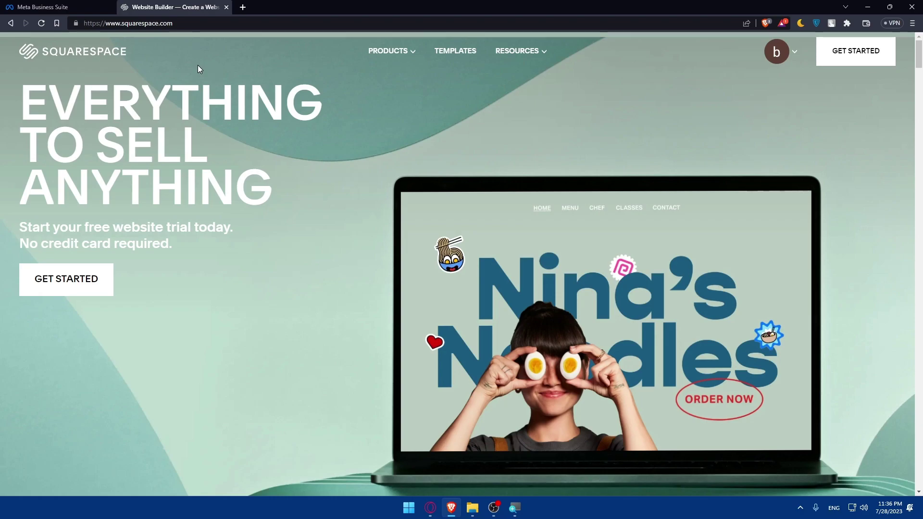
click(774, 62)
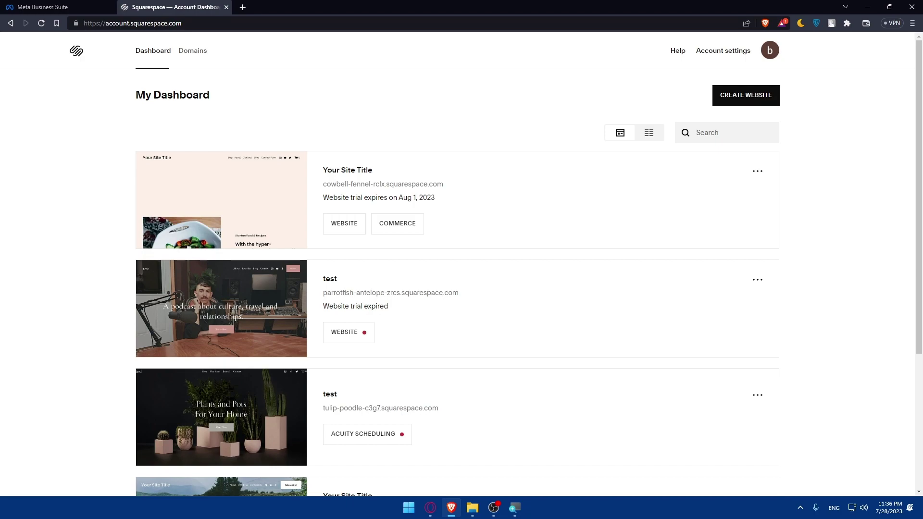
mouse_move(138, 192)
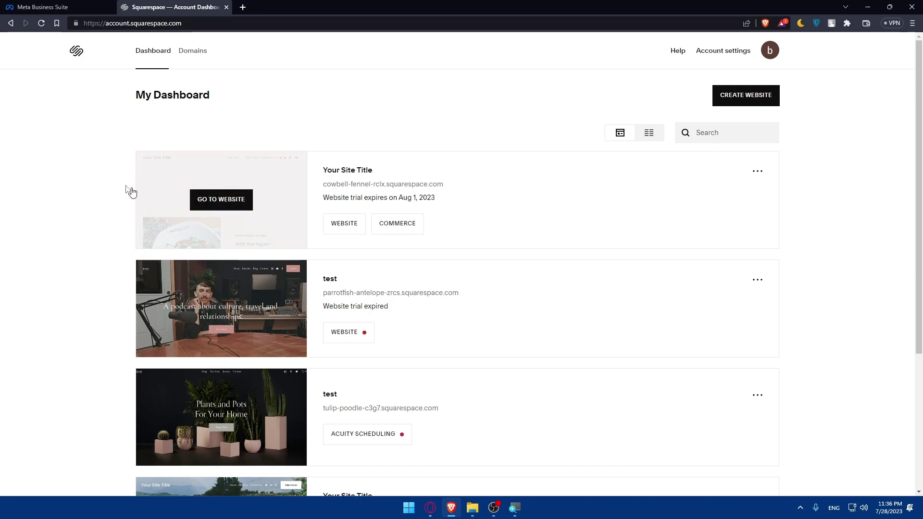
click(282, 178)
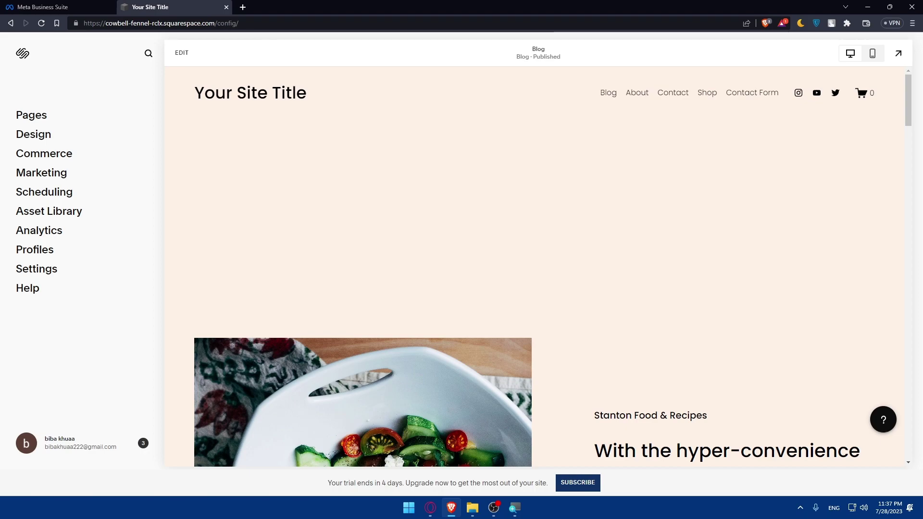
Step: Open the page's Insights in Meta Business Suite after briefly checking the Squarespace tab
click(44, 7)
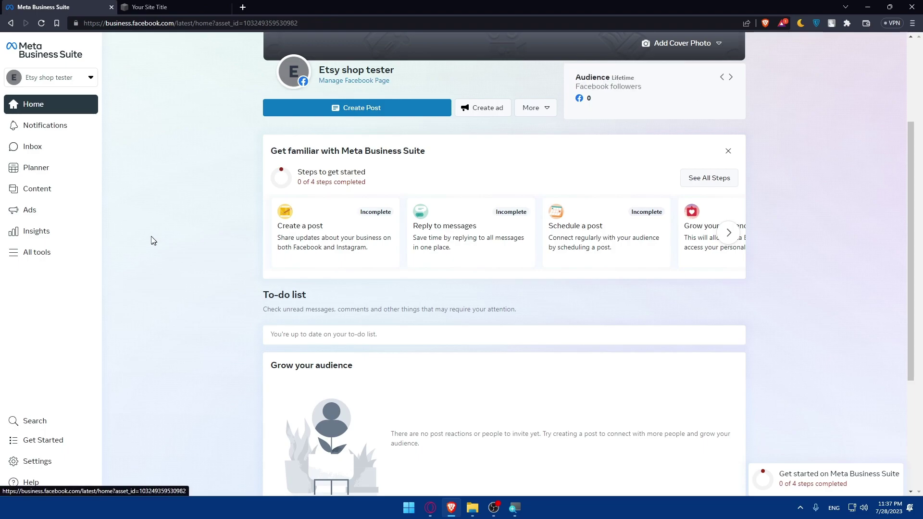
click(56, 232)
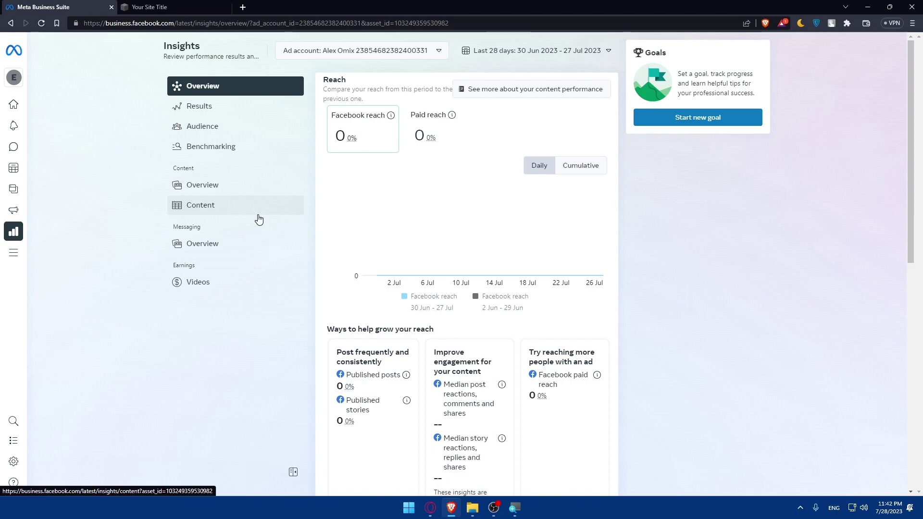
click(182, 7)
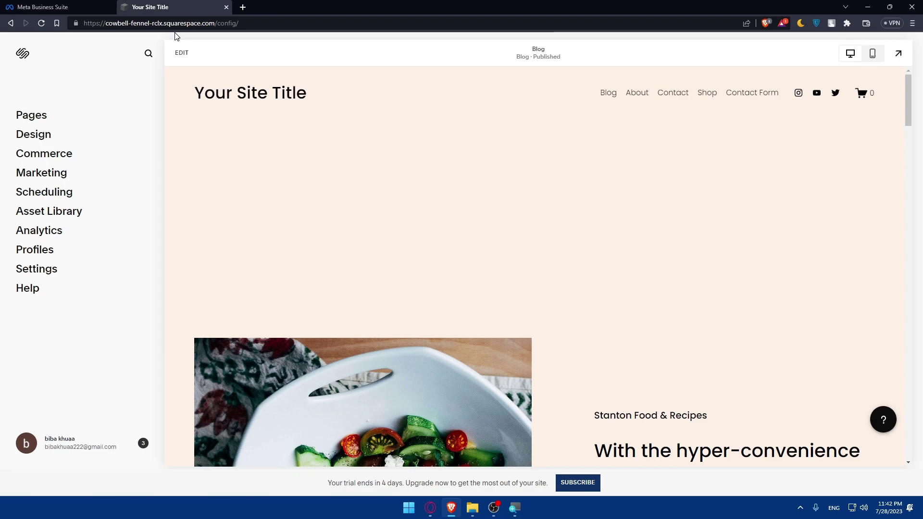
click(43, 7)
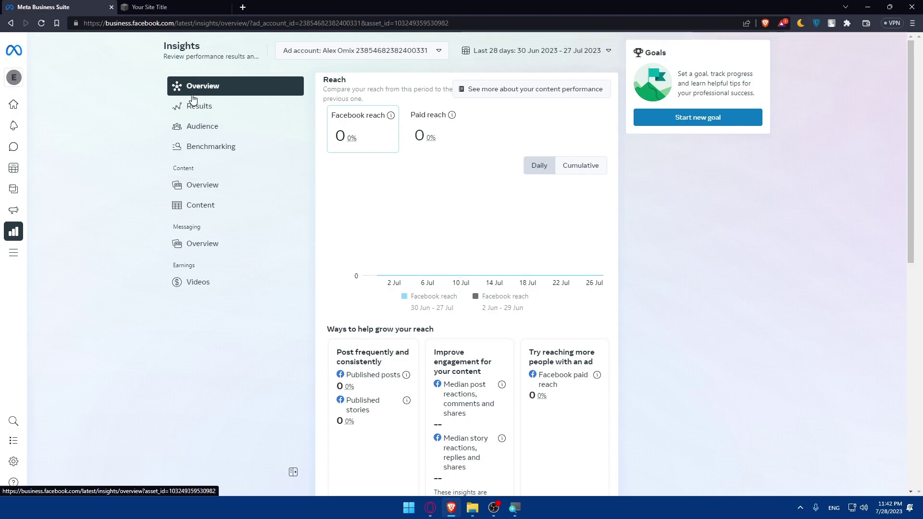
Step: Browse the Results, Audience, Benchmarking and Businesses to watch reports, ending on Content Overview
click(230, 109)
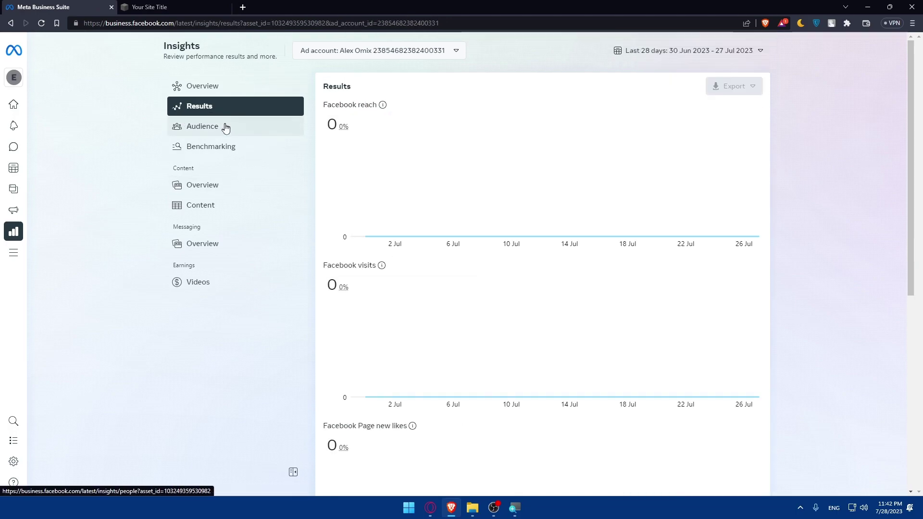
click(226, 128)
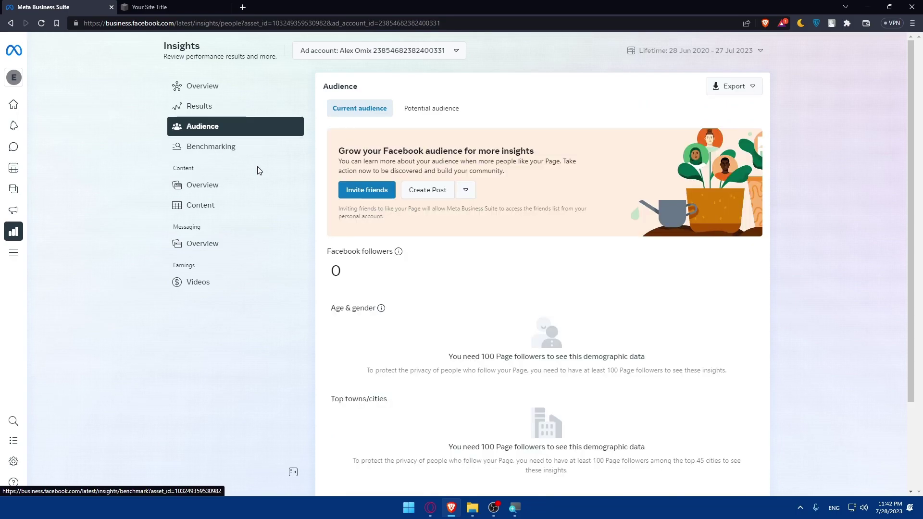
click(270, 147)
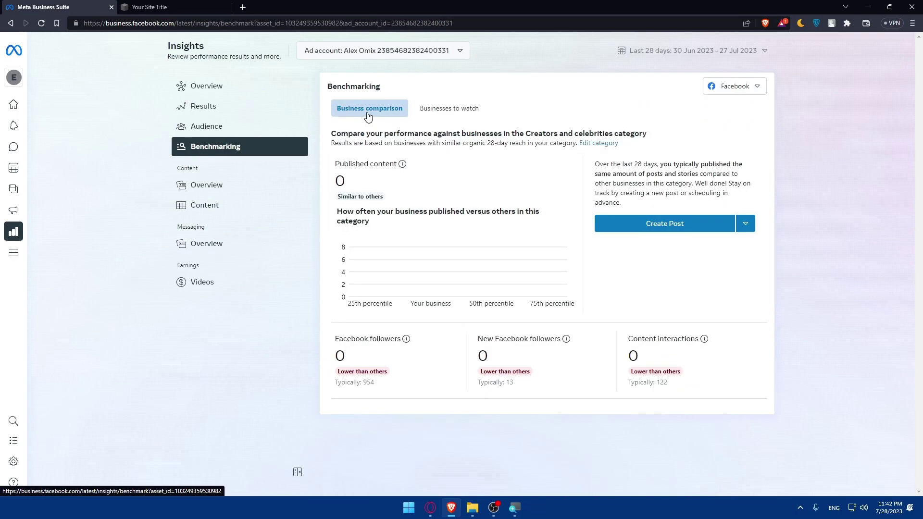
click(433, 111)
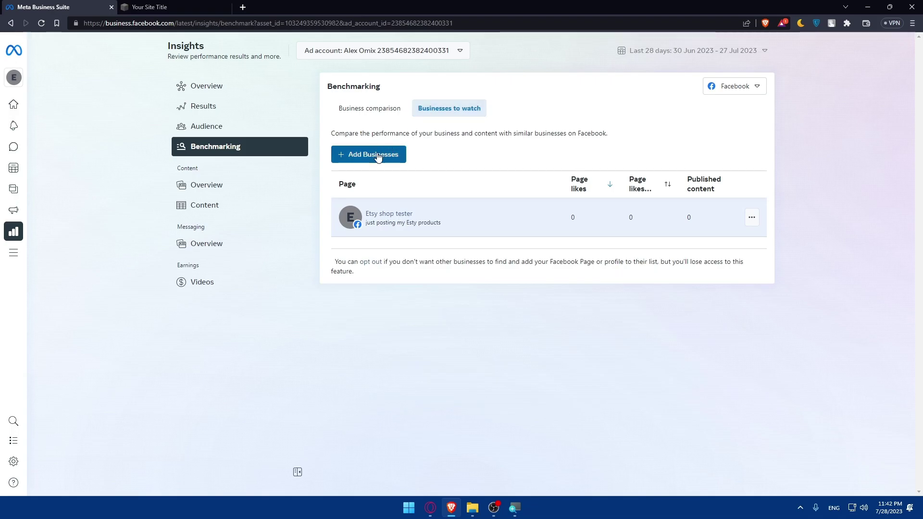
click(192, 186)
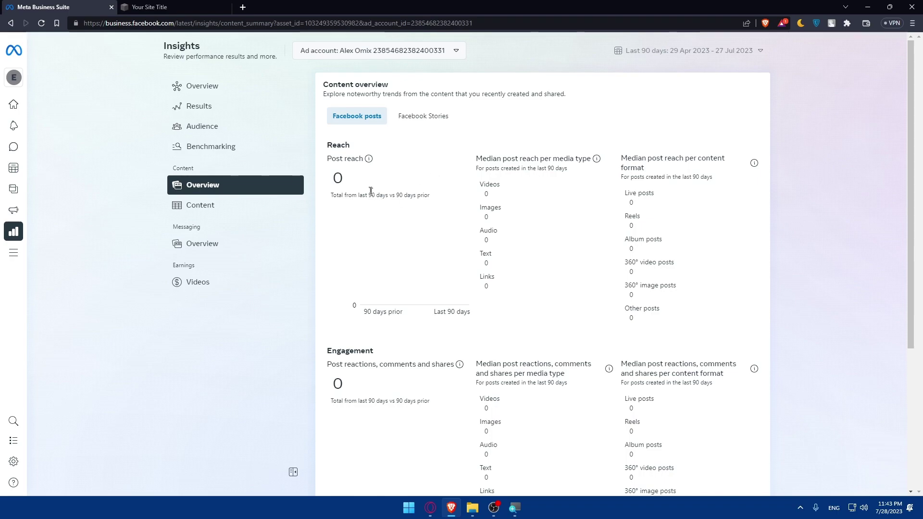
scroll(419, 180, down, 3)
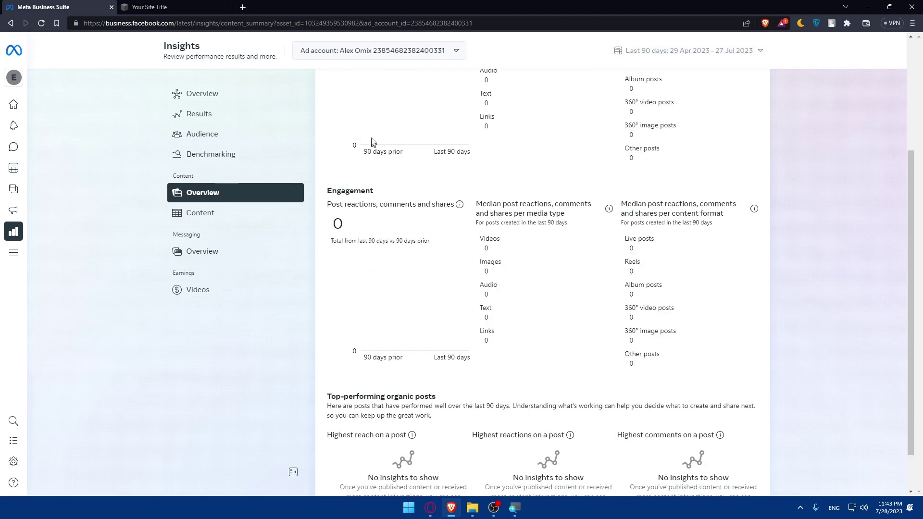
scroll(370, 140, up, 2)
mouse_move(395, 168)
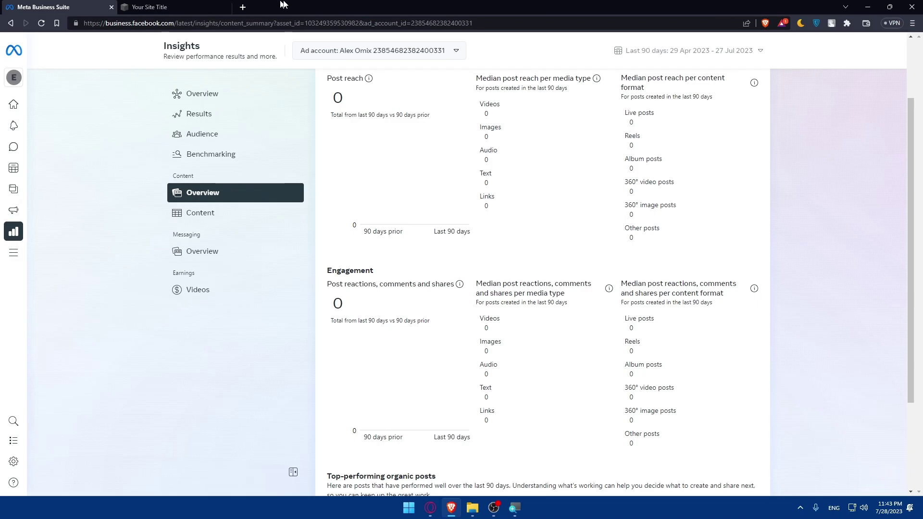
Step: Open Google Analytics in a new tab and select the test96 property's Measurement ID
click(244, 7)
text(google )
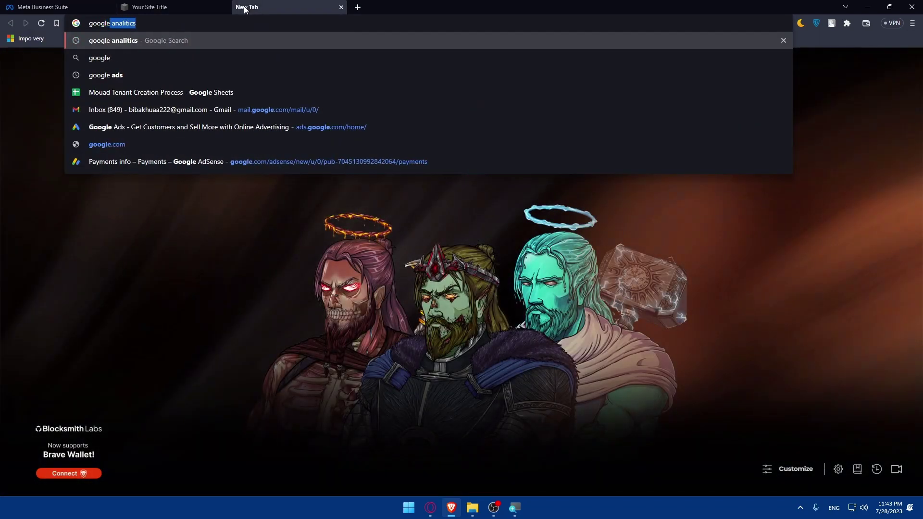
text(anality)
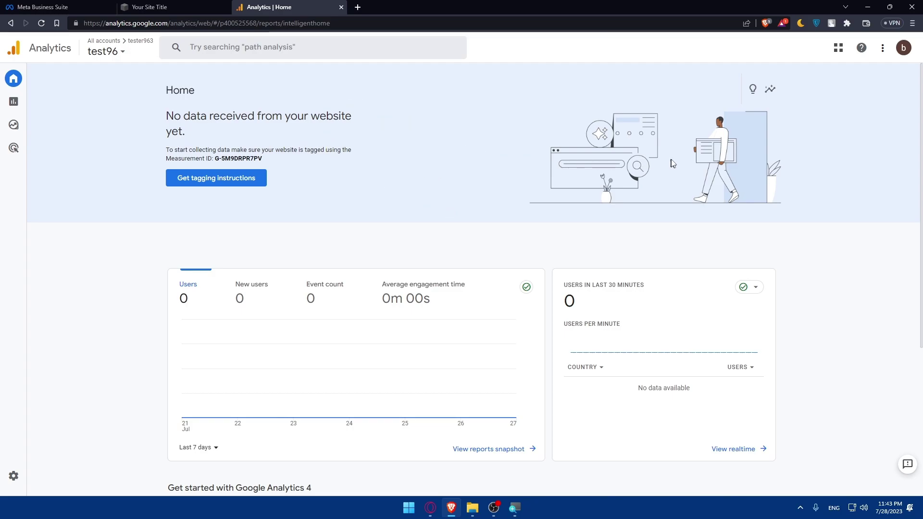
scroll(539, 162, down, 5)
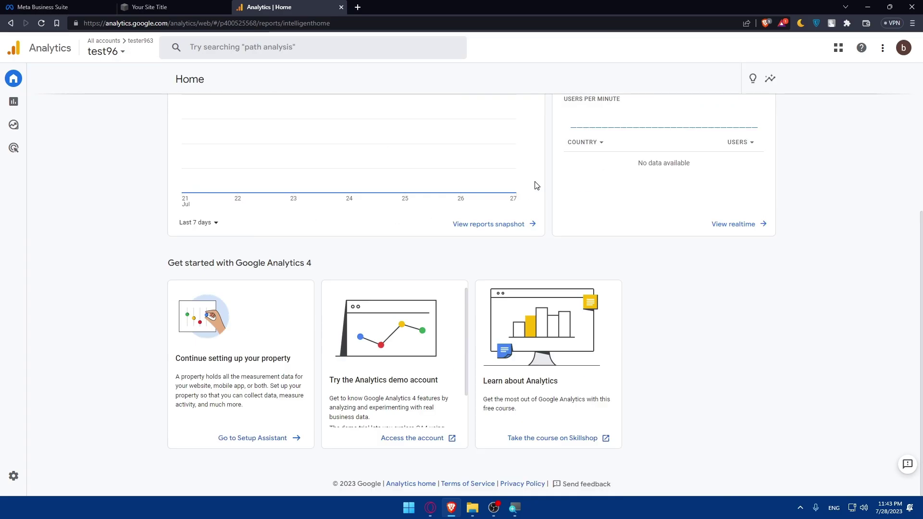
scroll(537, 186, up, 5)
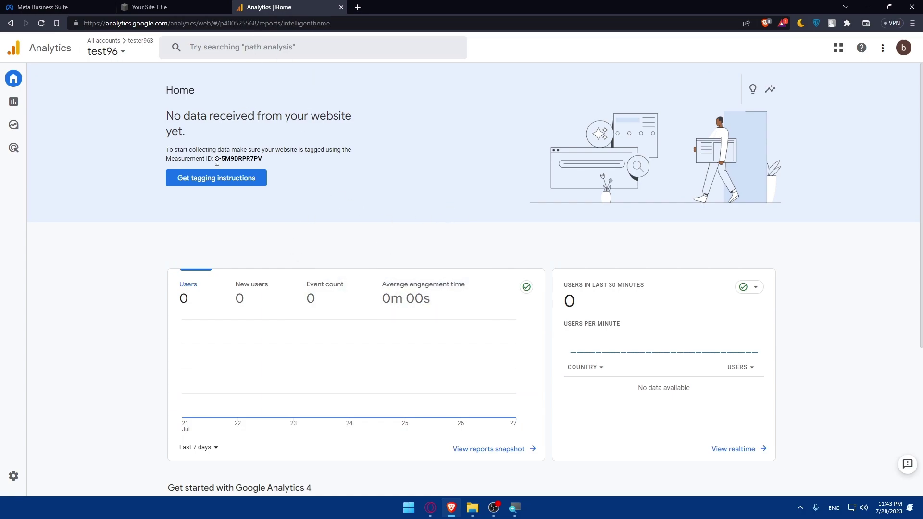
drag(262, 160, 322, 160)
Step: Bring up the Google Analytics test96 Home and scroll it to confirm 0 users and events
click(149, 7)
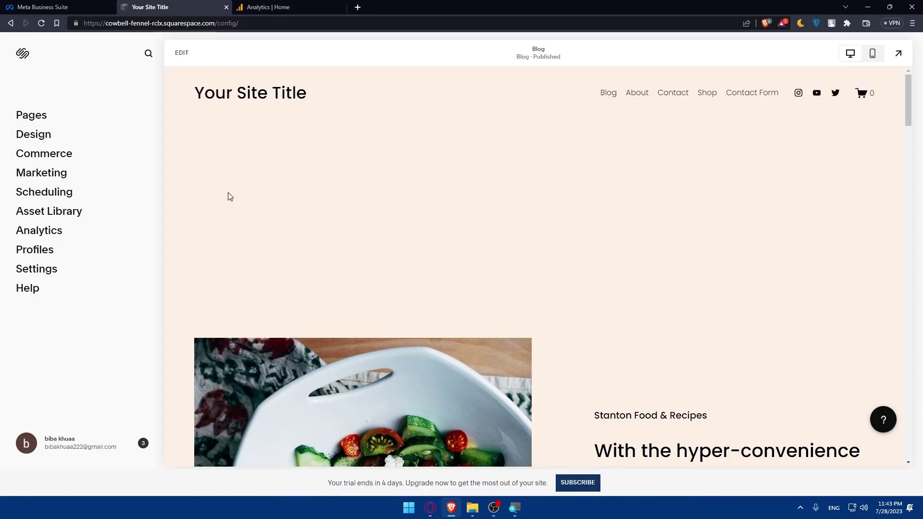
click(262, 5)
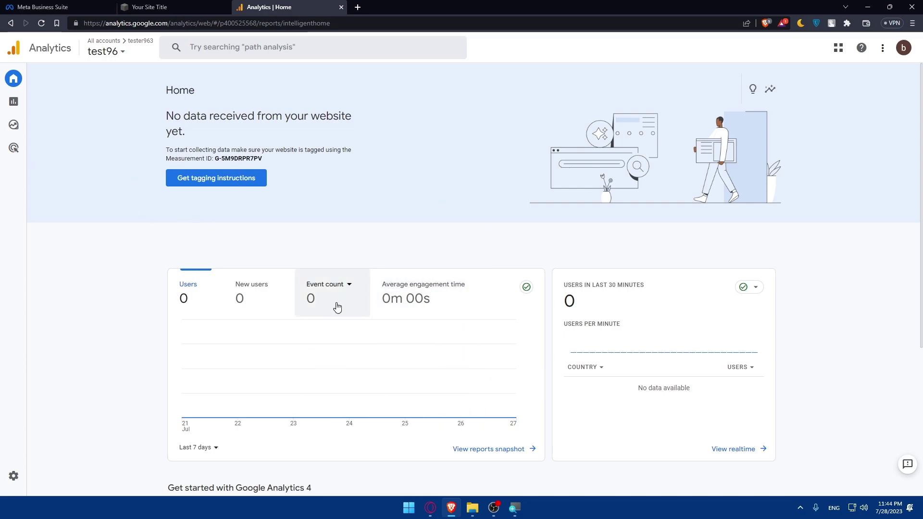
scroll(504, 303, down, 5)
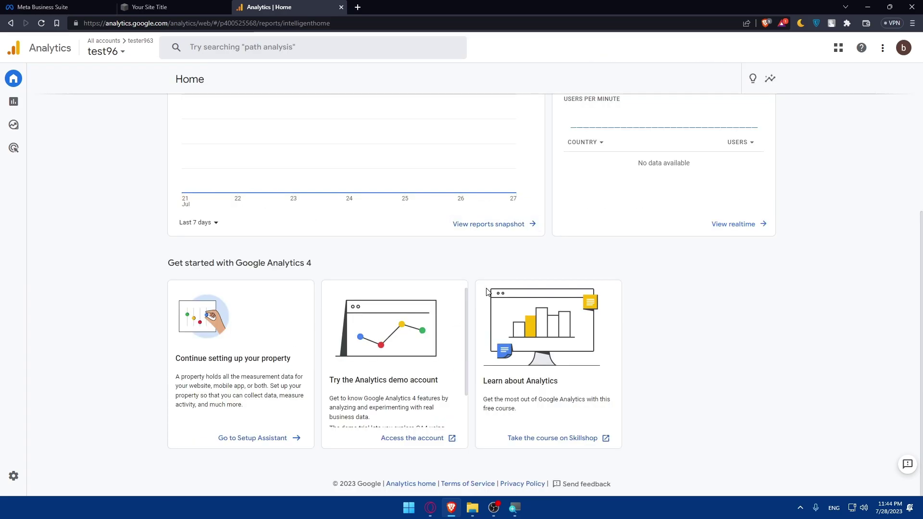
scroll(487, 290, up, 5)
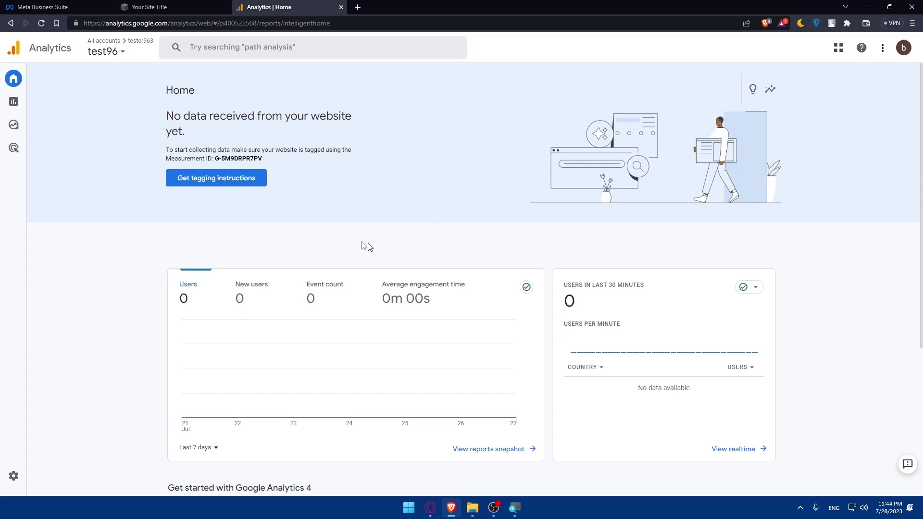
Step: In the Squarespace site settings, scroll to Marketing and open Meta Pixel & Ads
key(ctrl+shift+Tab)
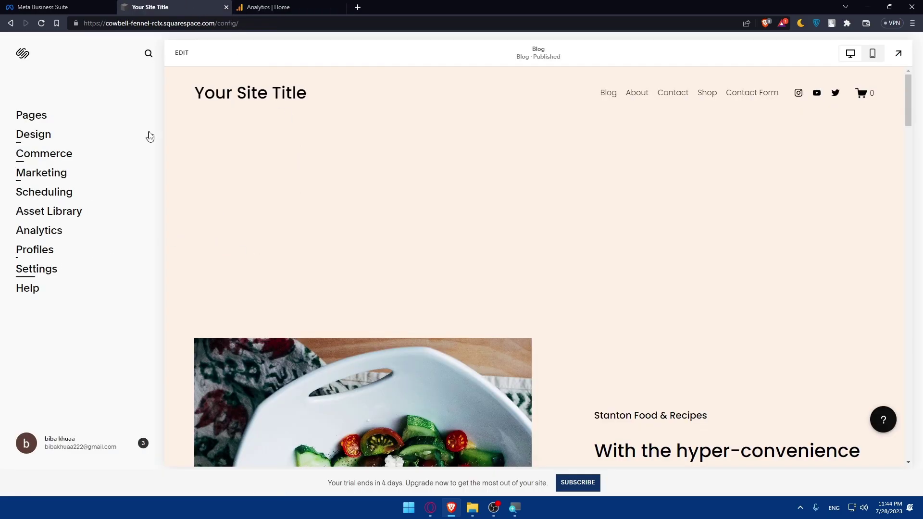
click(72, 272)
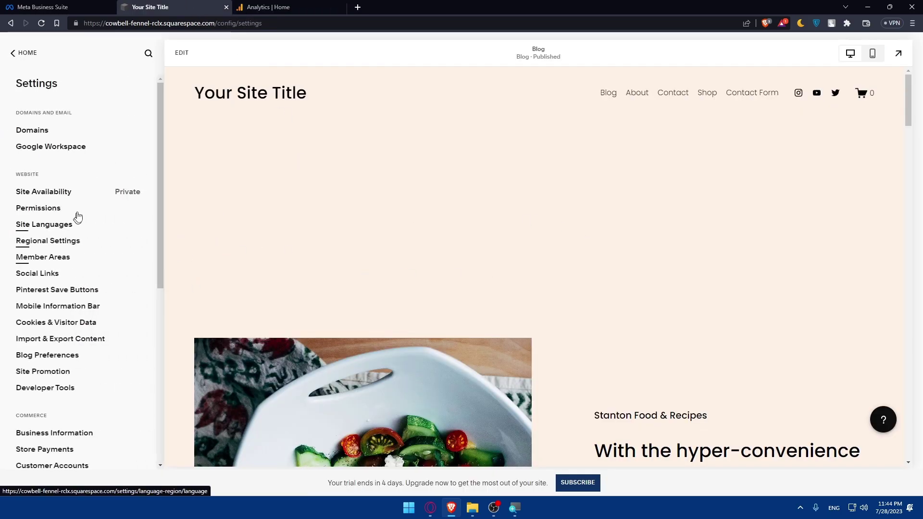
scroll(85, 218, down, 5)
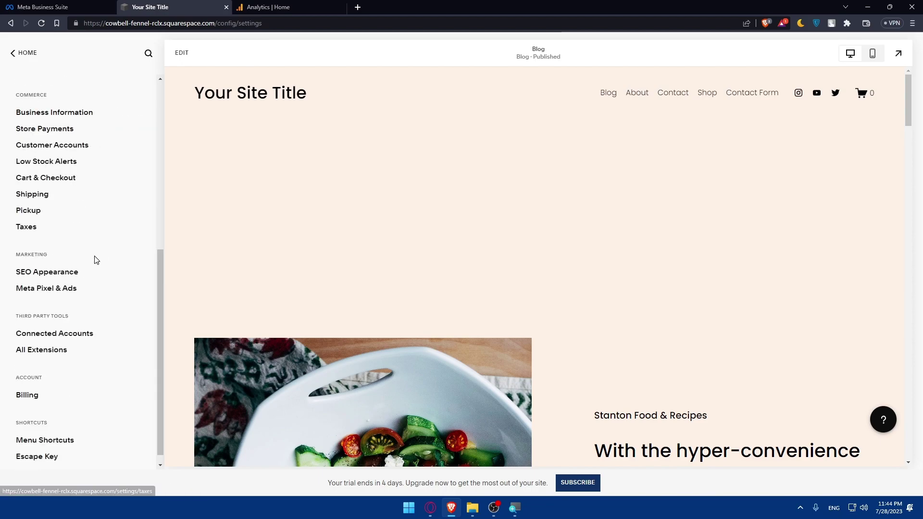
scroll(91, 255, up, 3)
scroll(88, 243, down, 3)
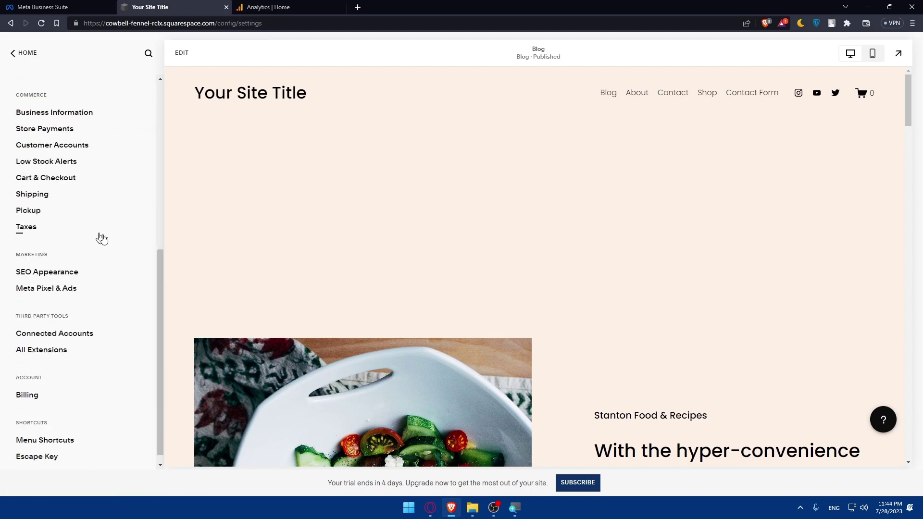
scroll(106, 238, down, 1)
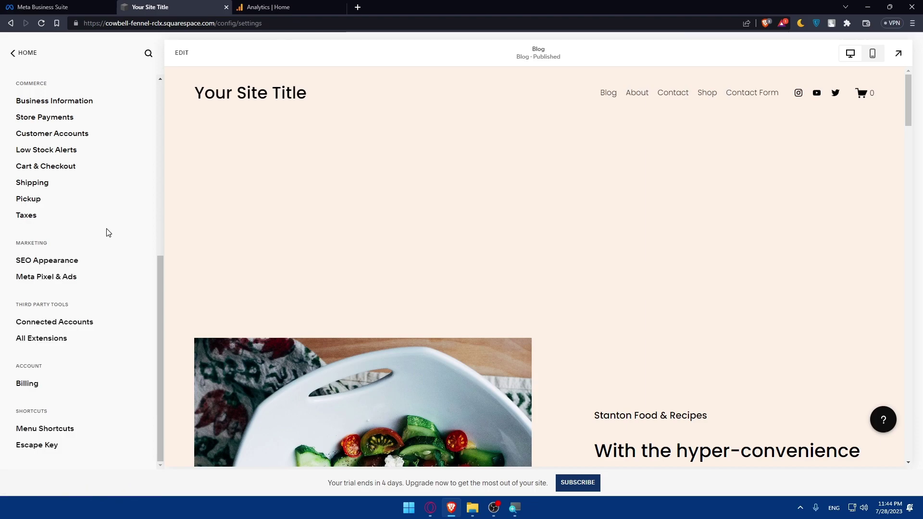
scroll(106, 228, up, 2)
scroll(89, 178, up, 2)
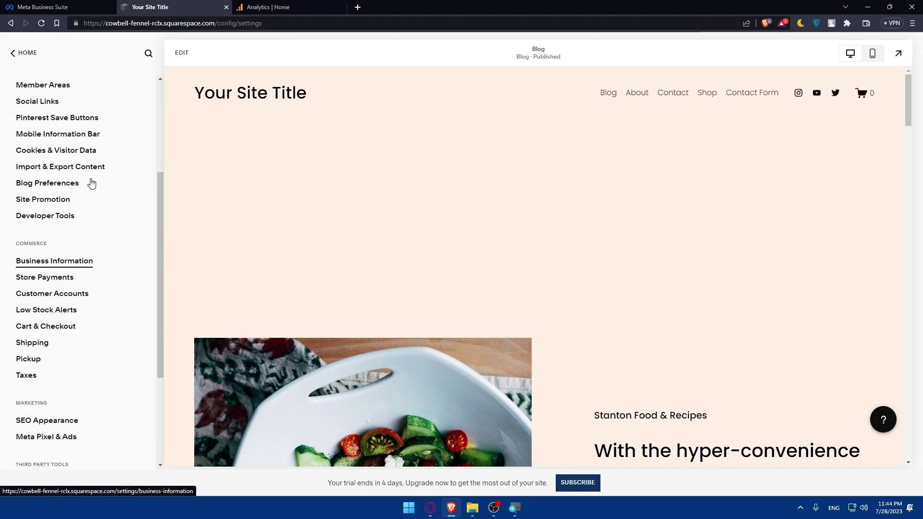
scroll(93, 189, up, 4)
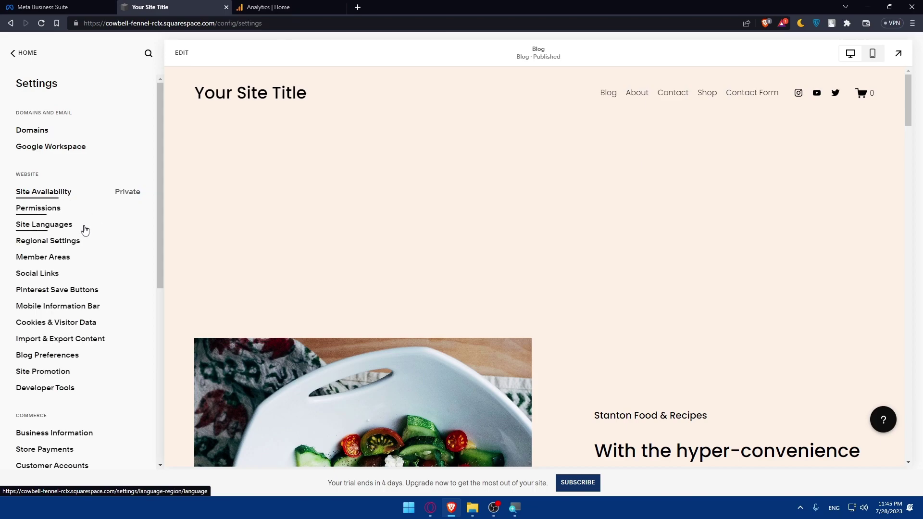
scroll(57, 354, down, 3)
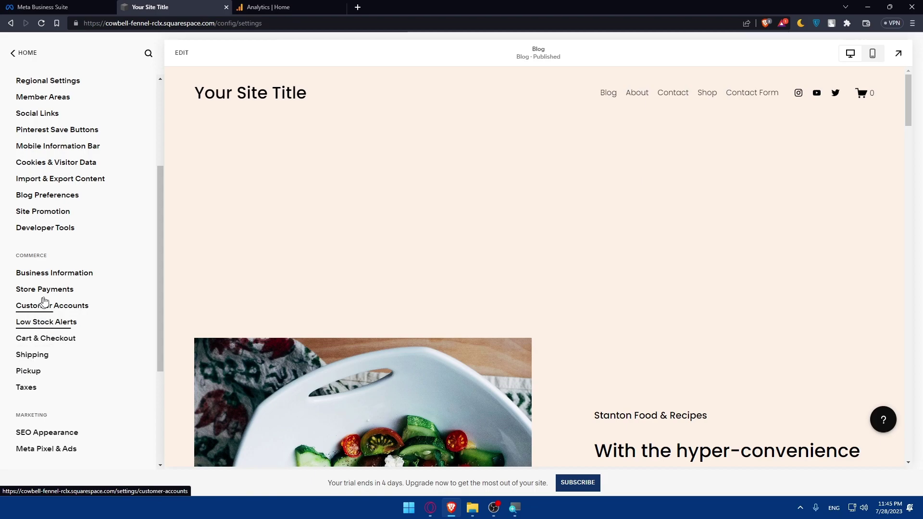
scroll(72, 303, down, 2)
click(39, 370)
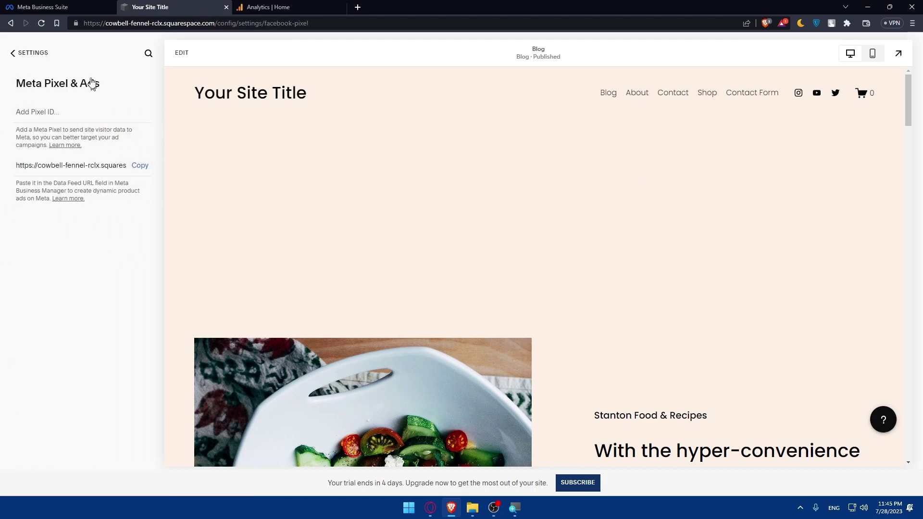
click(48, 6)
click(149, 7)
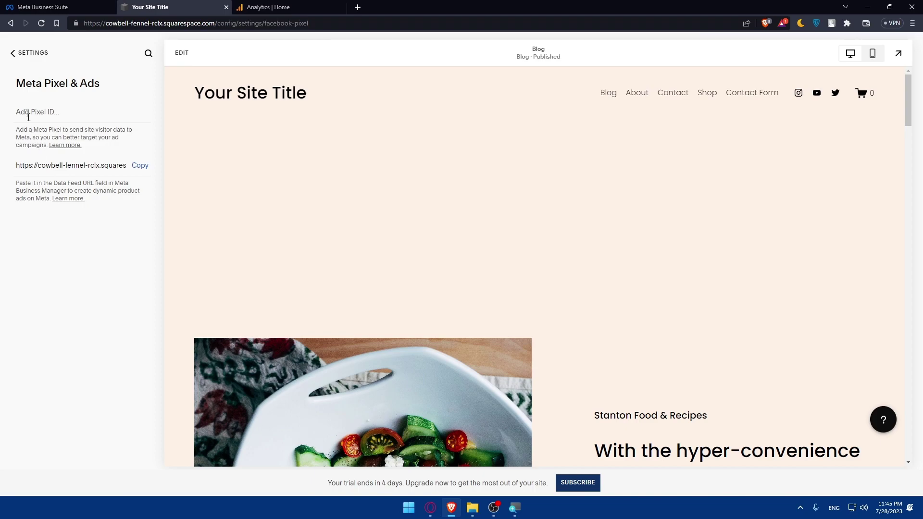
Step: Open Benchmarking, close Add Businesses without adding any, and view the business comparison
click(43, 7)
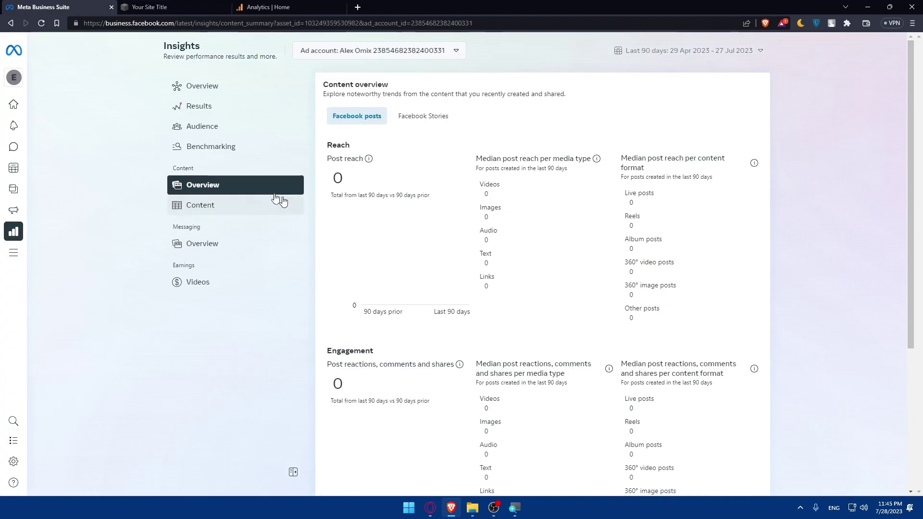
click(243, 145)
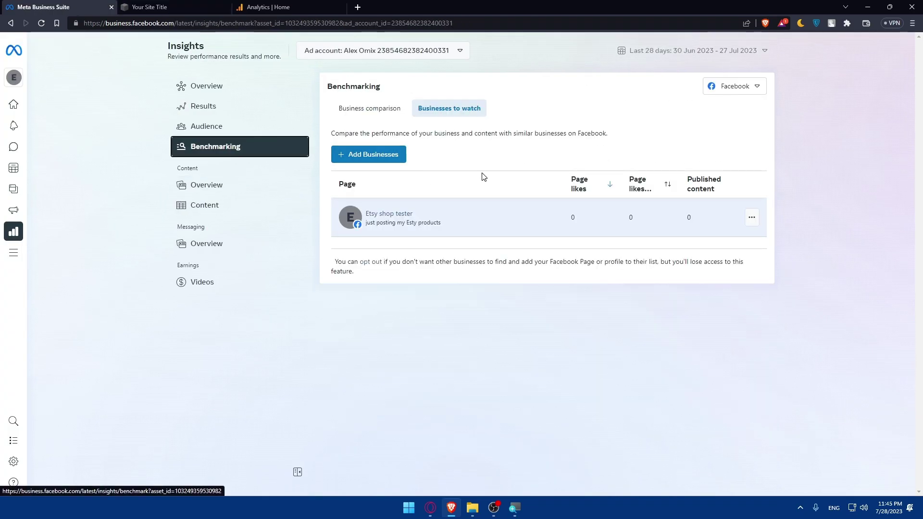
click(349, 155)
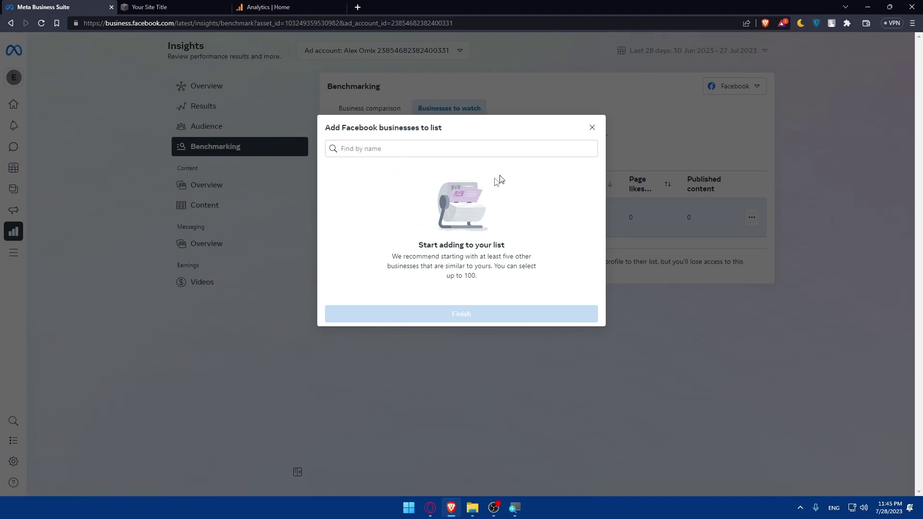
click(591, 128)
click(387, 110)
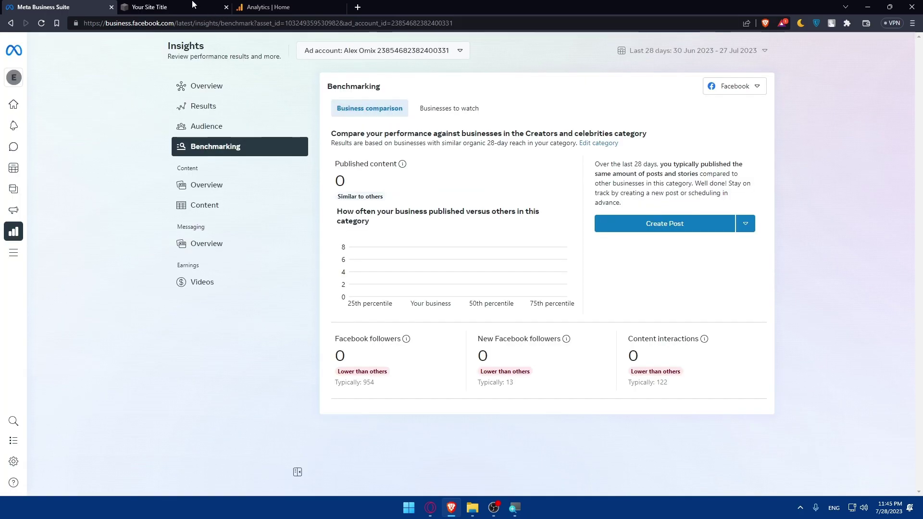
Step: Return to the Squarespace Settings list, open Connected Accounts and show the connect-account picker
key(ctrl+Tab)
click(27, 53)
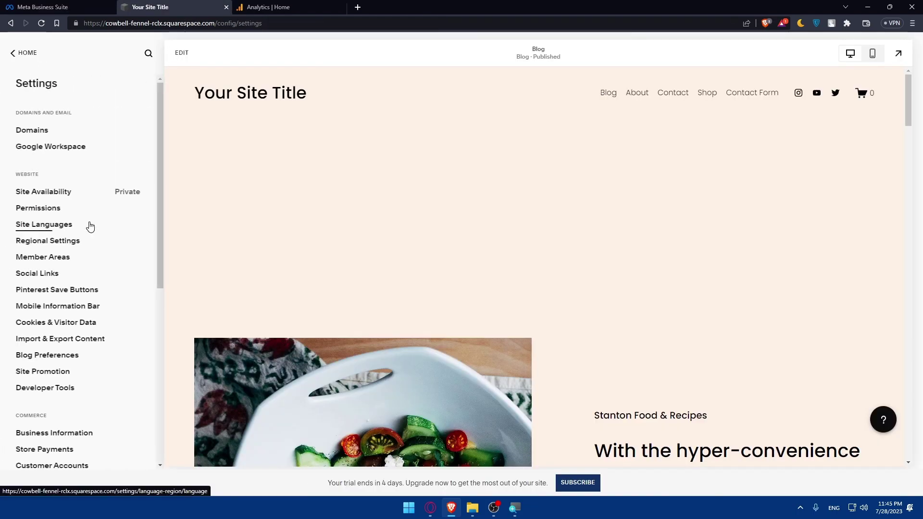
scroll(123, 217, down, 7)
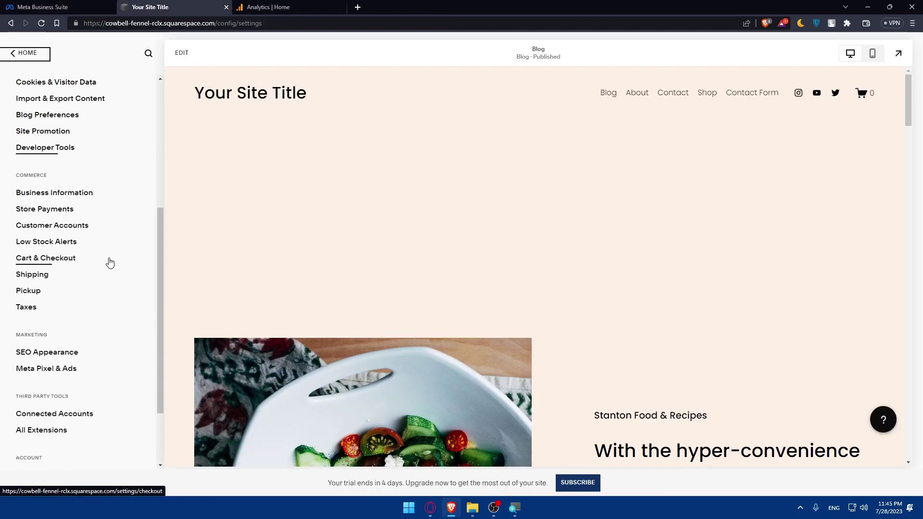
click(56, 323)
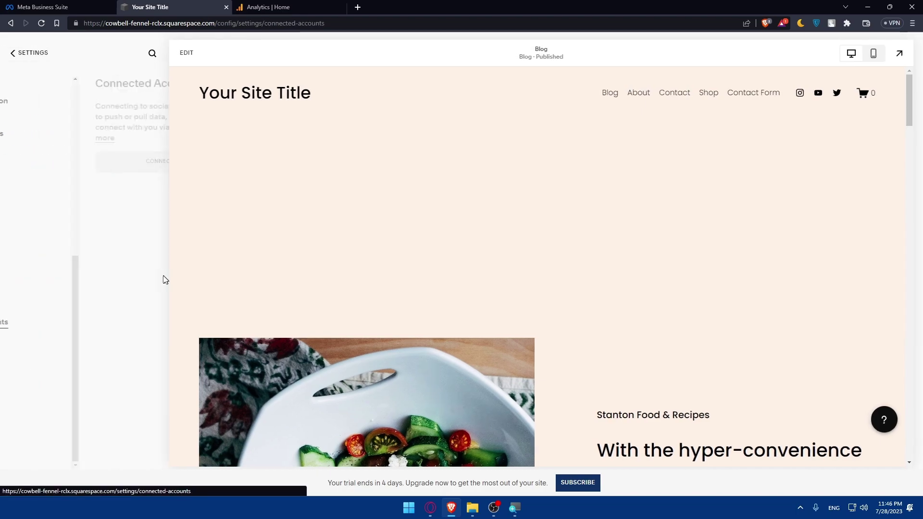
click(74, 162)
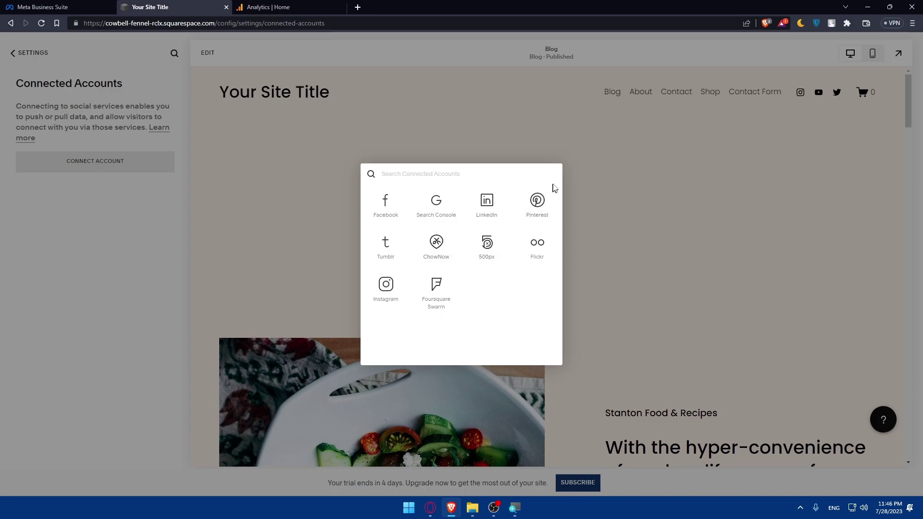
Step: Dismiss the services picker, go back to the Settings list, then switch to the Google Analytics tab
click(613, 174)
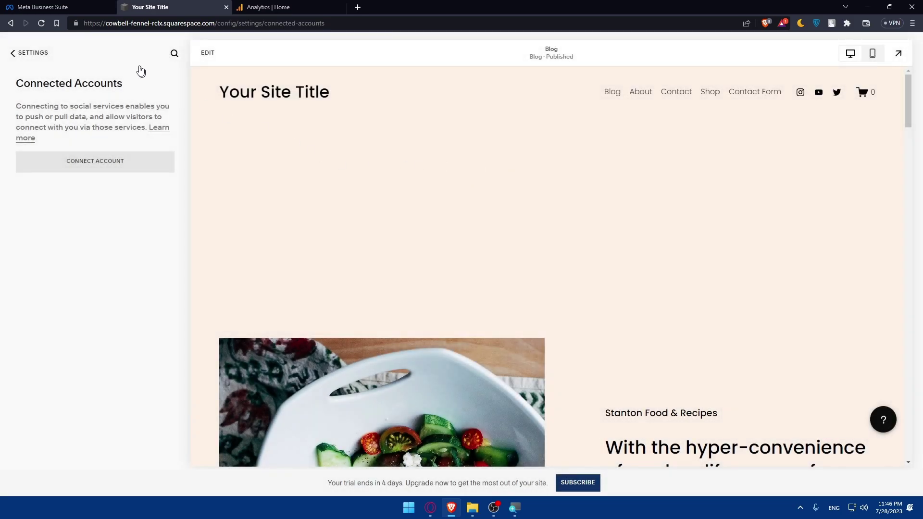
click(26, 53)
scroll(97, 202, down, 5)
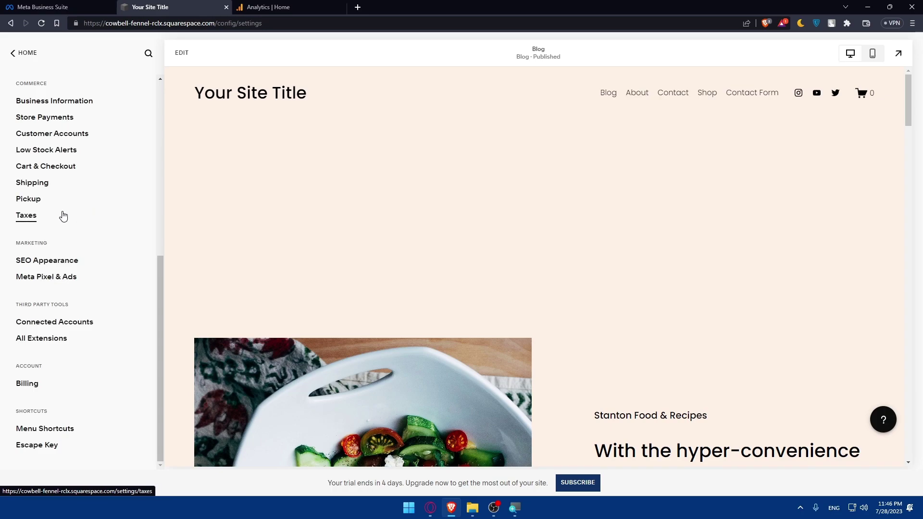
scroll(59, 221, up, 2)
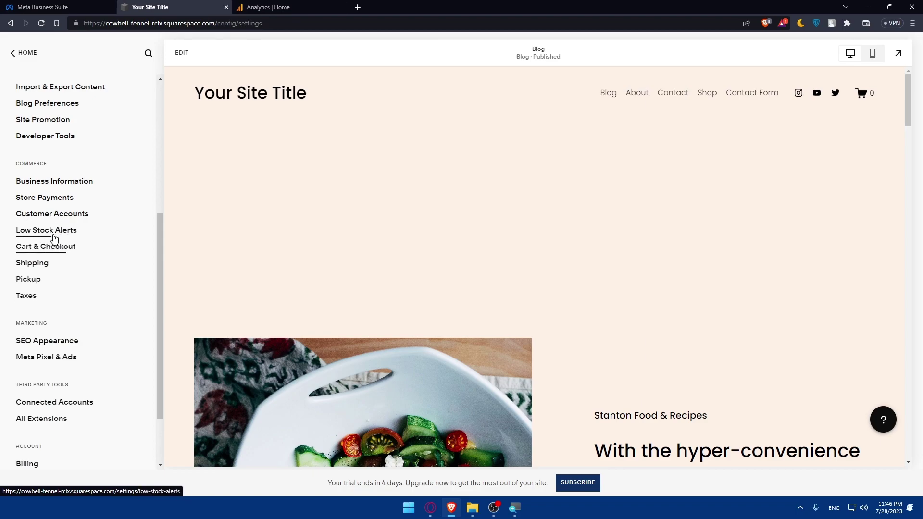
scroll(54, 226, up, 2)
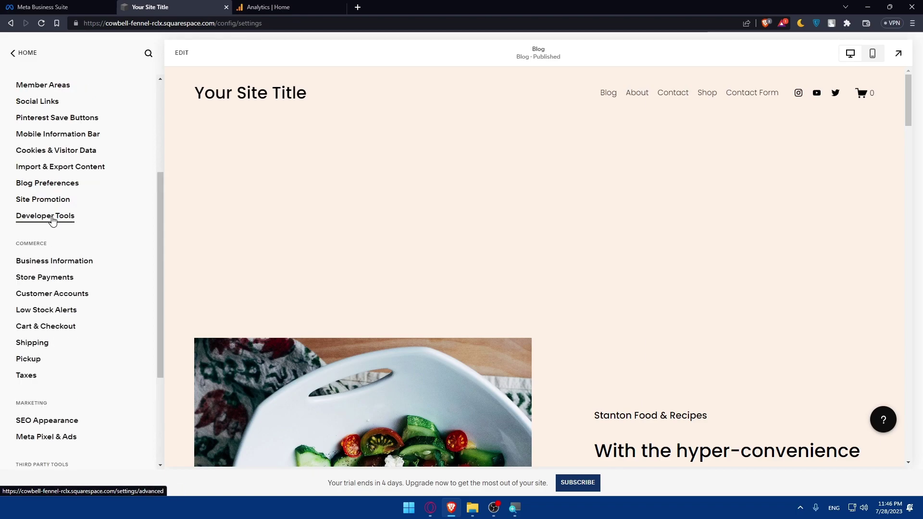
scroll(91, 206, up, 4)
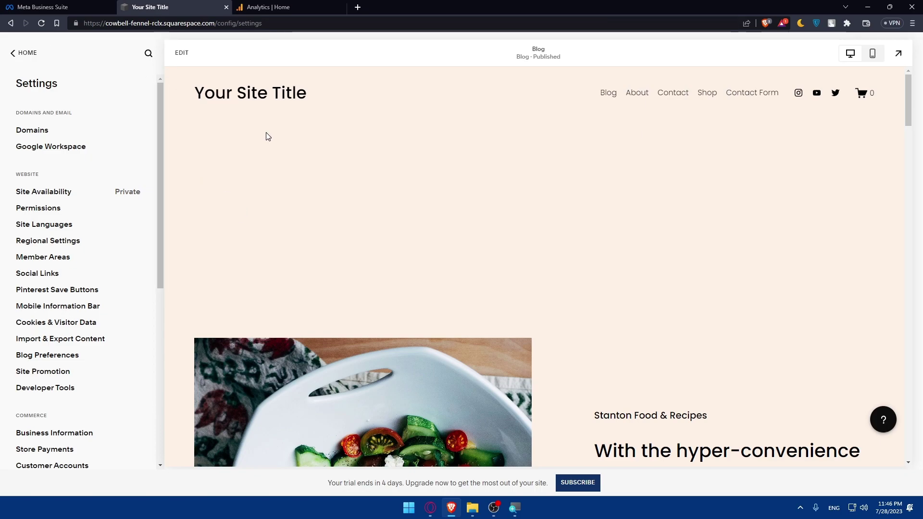
click(267, 7)
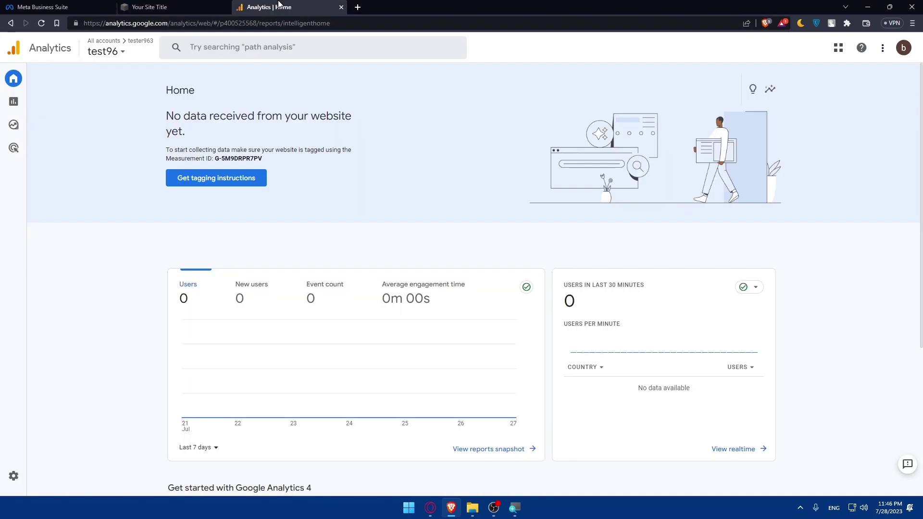
Step: Close Google Analytics and view the Meta Insights Overview showing 0 Facebook and paid reach
click(341, 7)
click(19, 4)
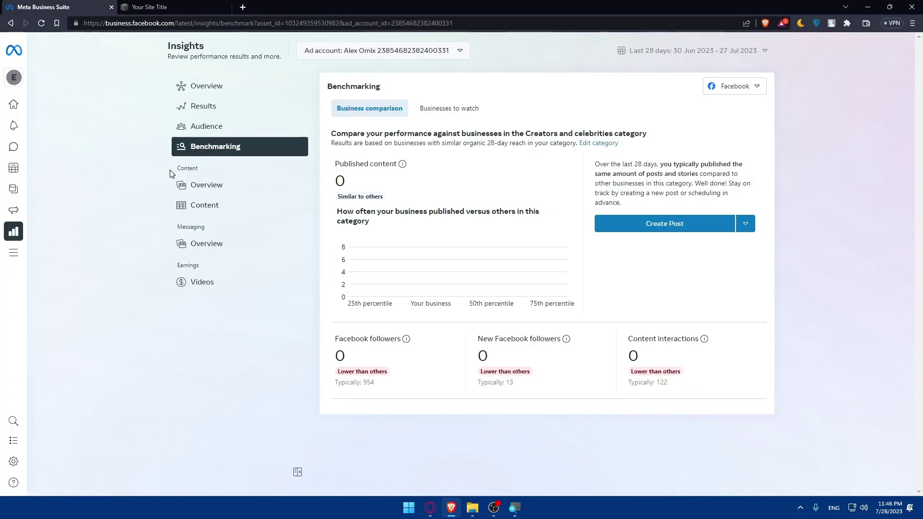
click(201, 90)
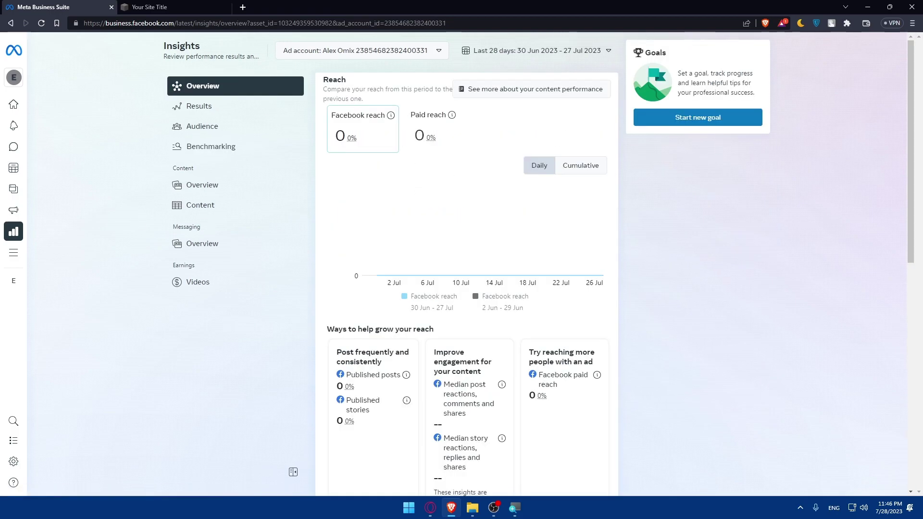